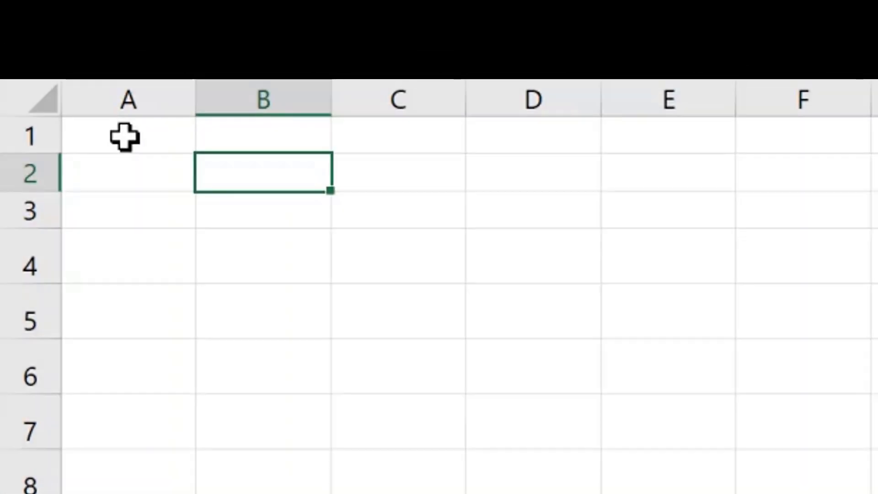
Start the dictionary header with % in A1, then category 1 TotMoney in row 2.
left_click(125, 136)
type("%")
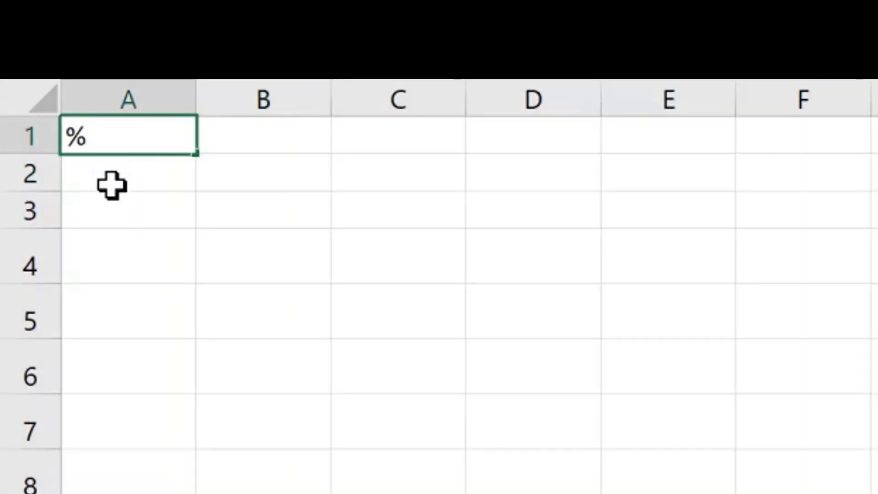
key("Return")
type("1")
left_click(245, 175)
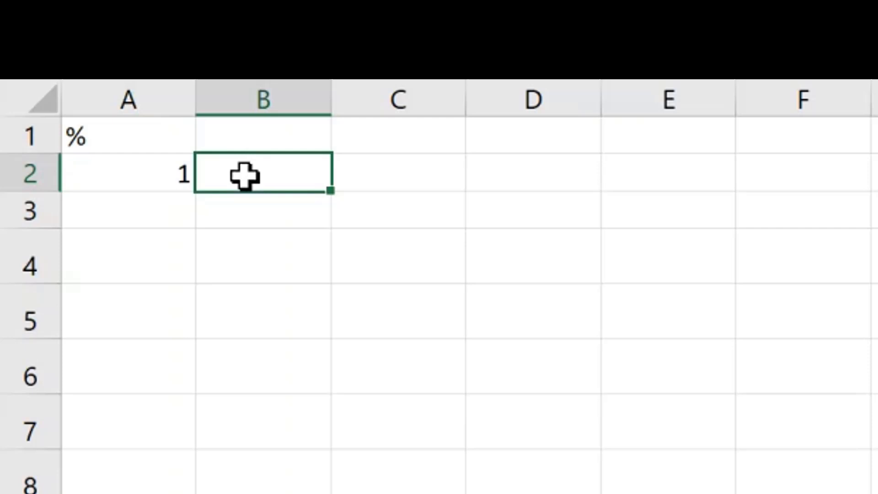
type("TotMoney")
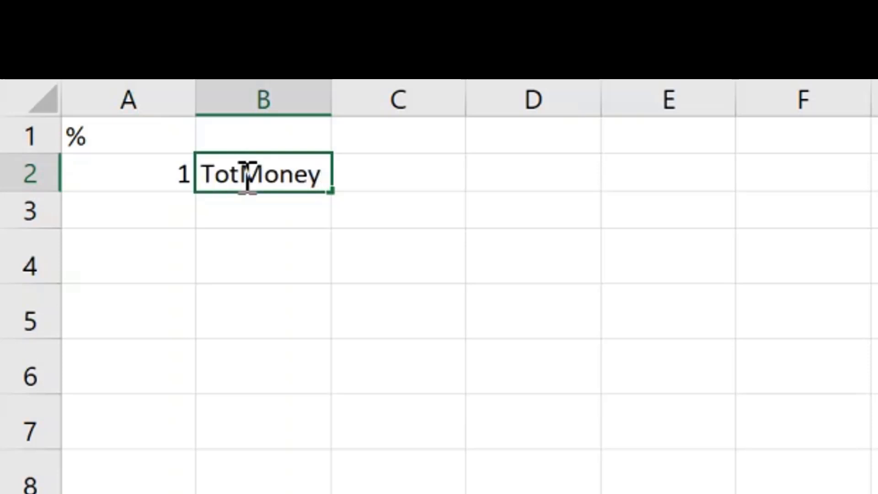
left_click(146, 224)
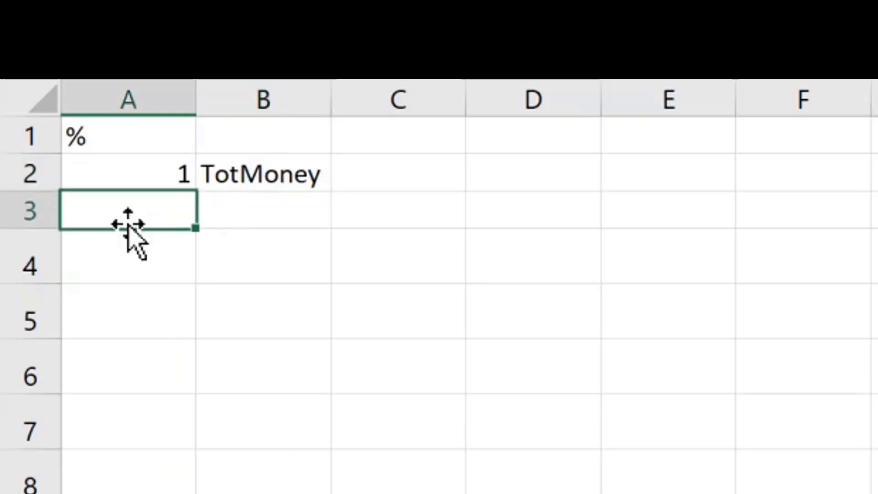
Add the closing % marker in A3 and paste the money word list below it.
type("%")
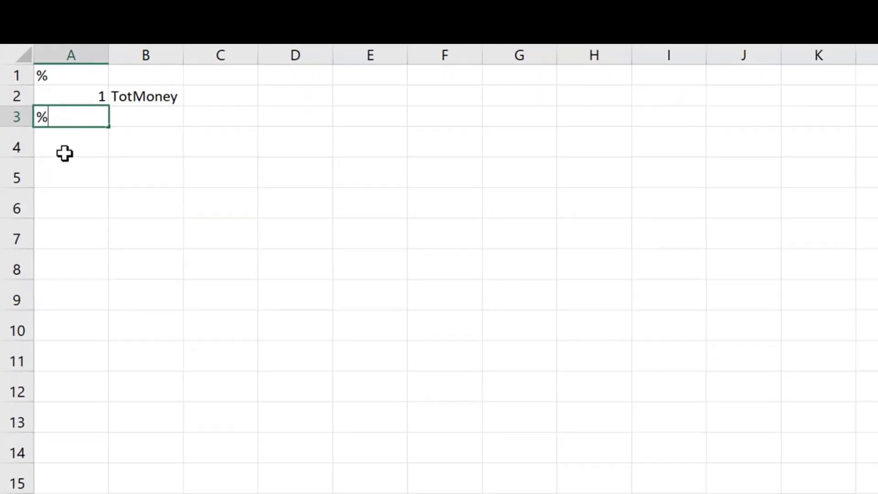
left_click(66, 146)
key("ctrl+v")
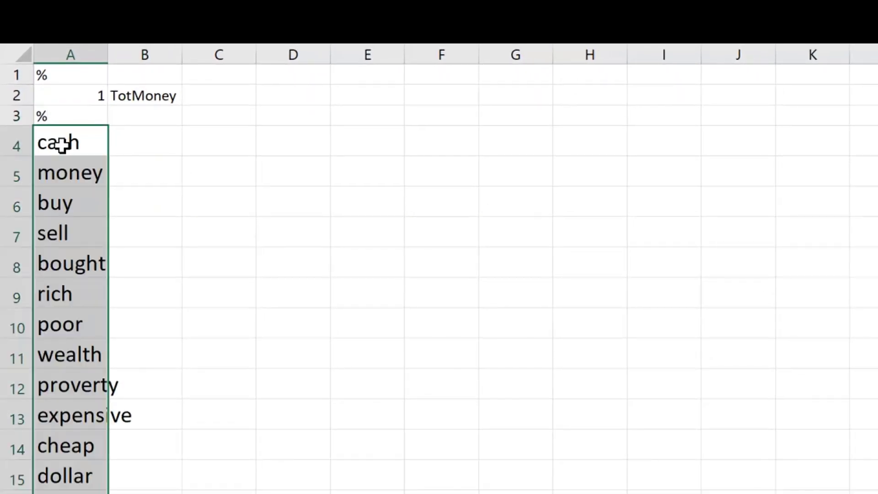
left_click(235, 227)
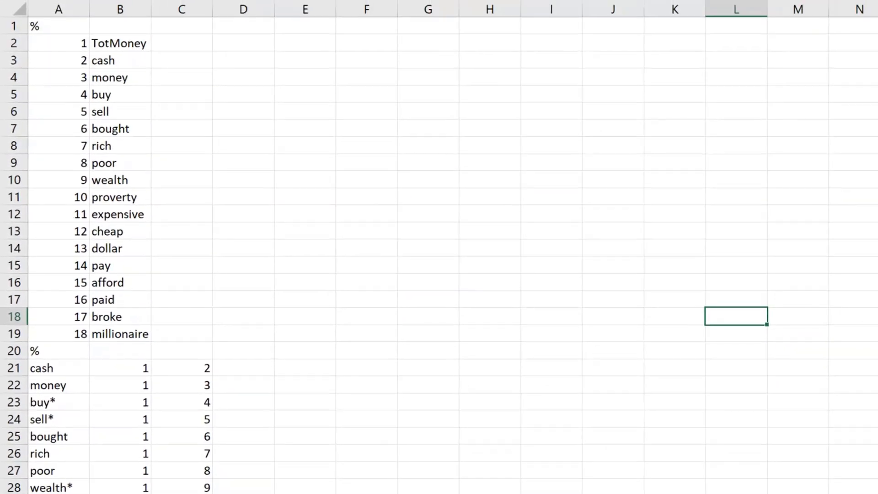
Save the sheet as MoneyDic.txt in Text (Tab delimited) format in the Dictionaries folder.
key("alt+f")
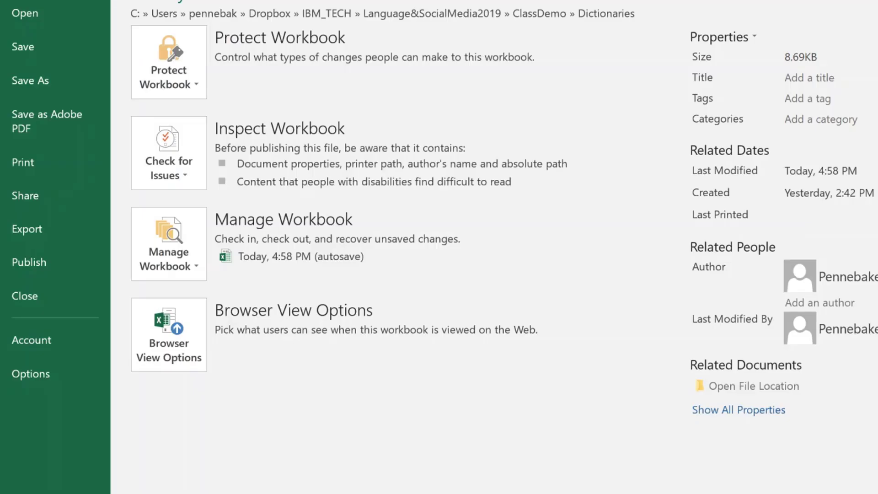
left_click(26, 77)
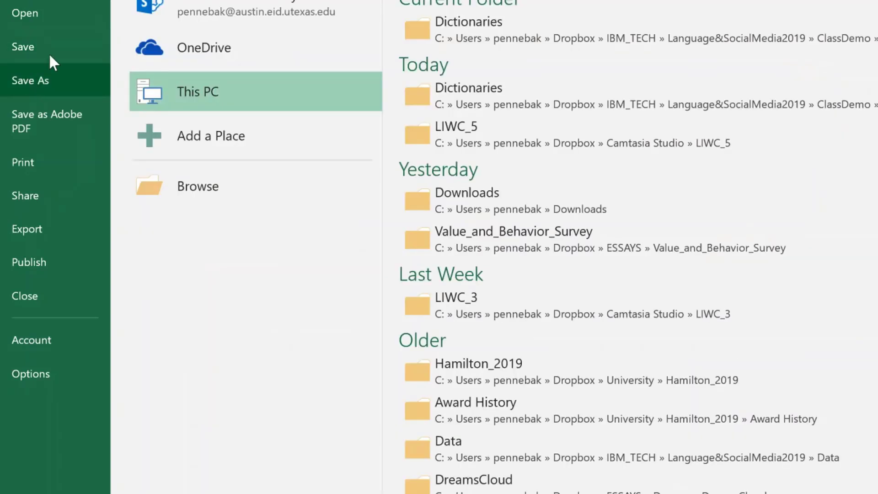
left_click(538, 25)
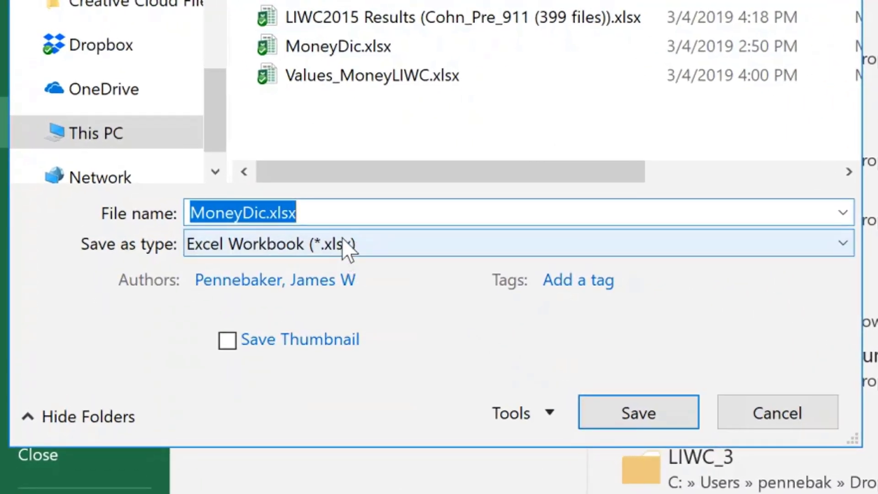
left_click(343, 238)
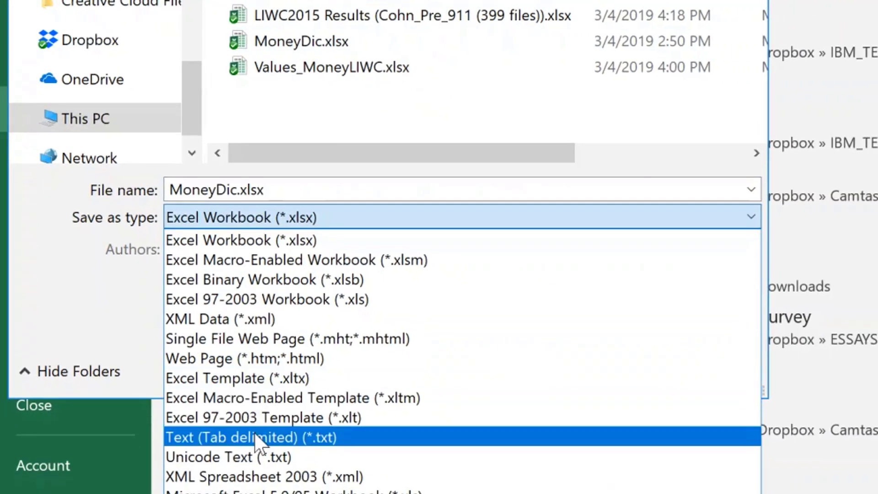
left_click(256, 439)
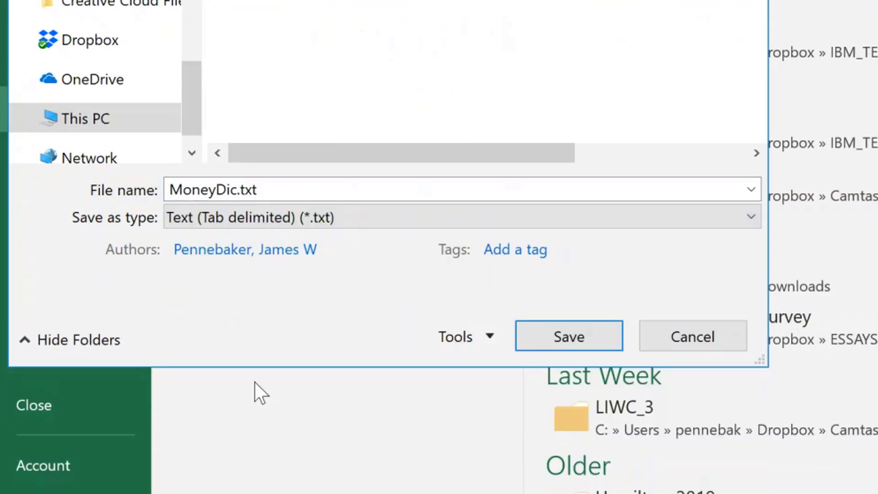
left_click(577, 337)
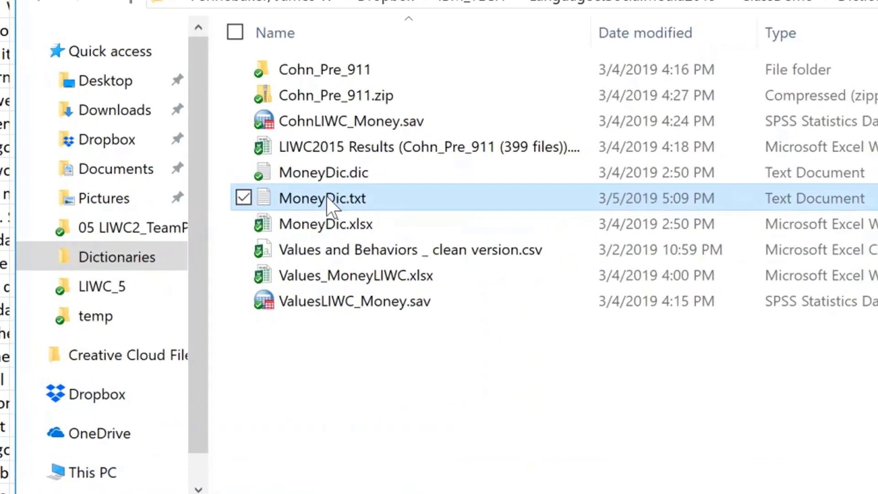
Rename MoneyDic.txt to MoneyMindednessDictionaryh.dic, replacing the txt extension with dic.
left_click(327, 198)
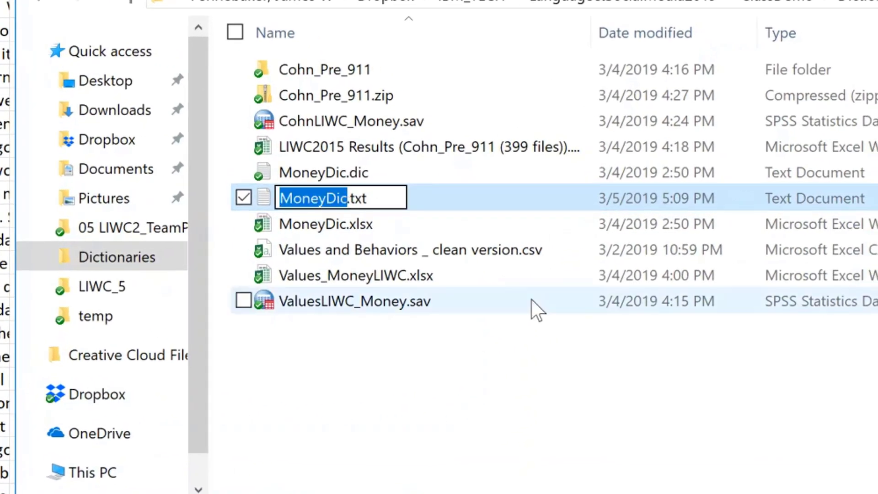
key("BackSpace")
type("MoneyMi")
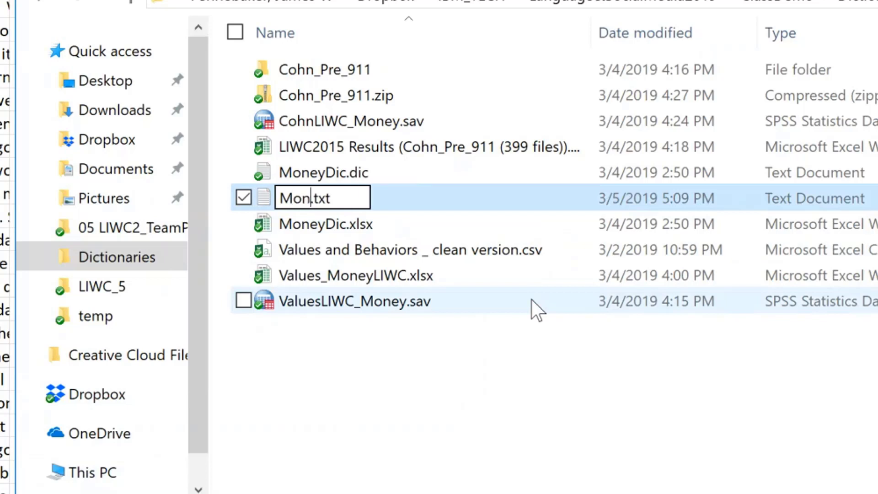
type("ndednes")
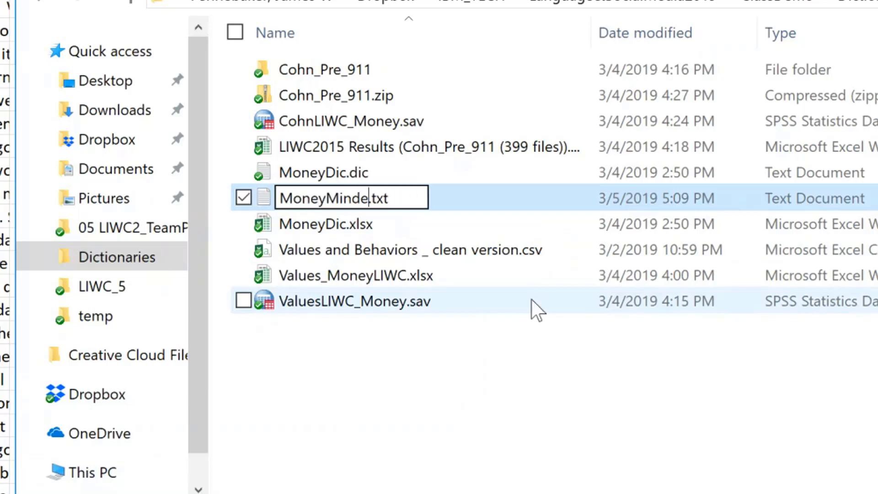
type("sDictio")
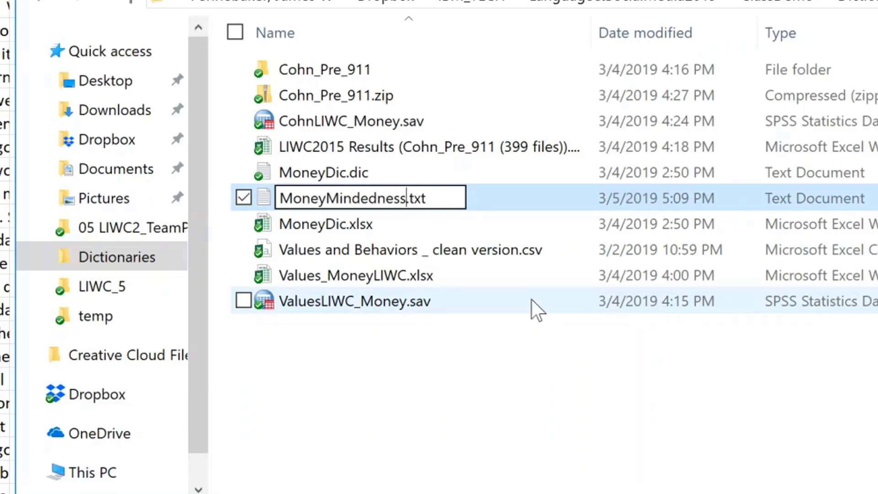
type("naryh")
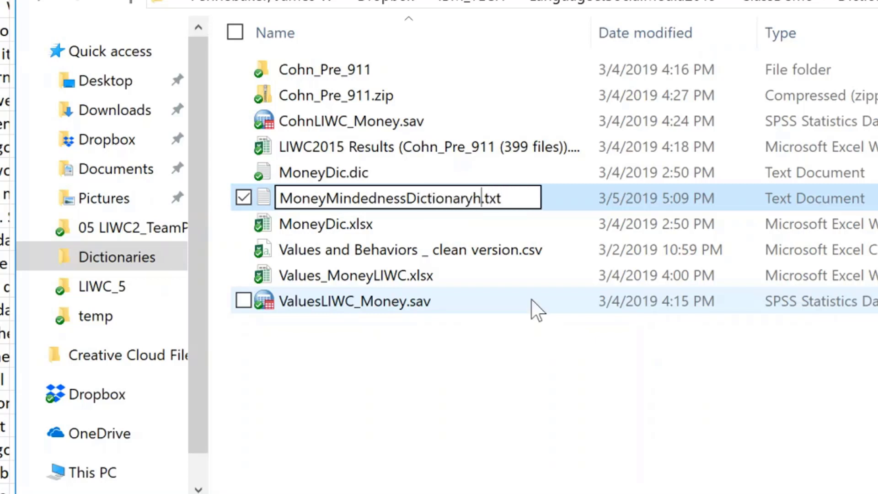
key("Right")
key("Right")
key("Right")
key("BackSpace")
key("BackSpace")
key("BackSpace")
type("dic")
key("Return")
key("Return")
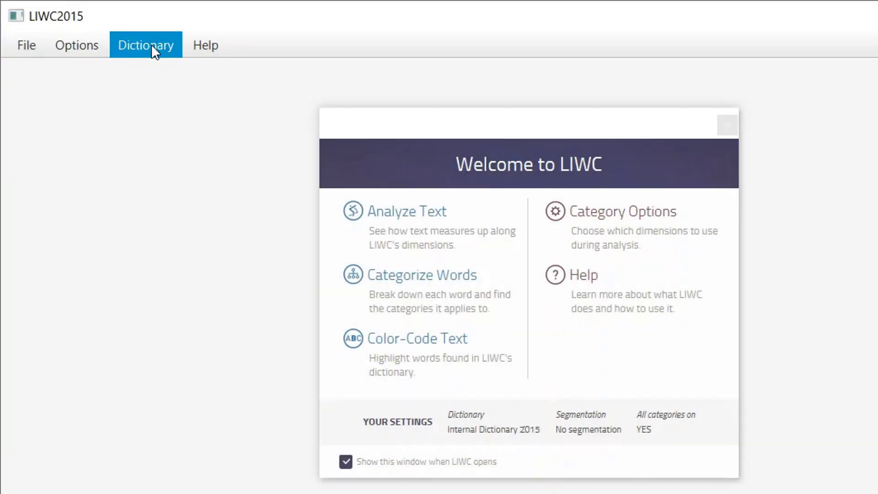
Load MoneyMindednessDictionaryh.dic as LIWC's new dictionary.
left_click(151, 44)
left_click(183, 100)
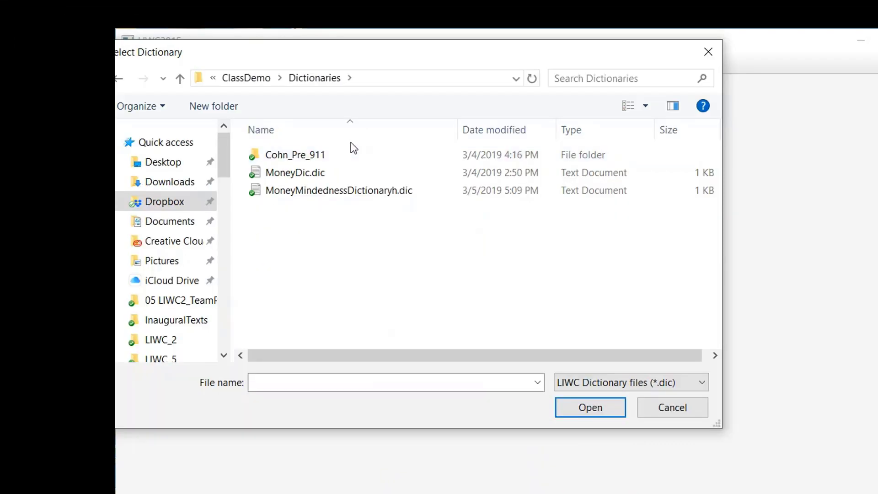
left_click(366, 190)
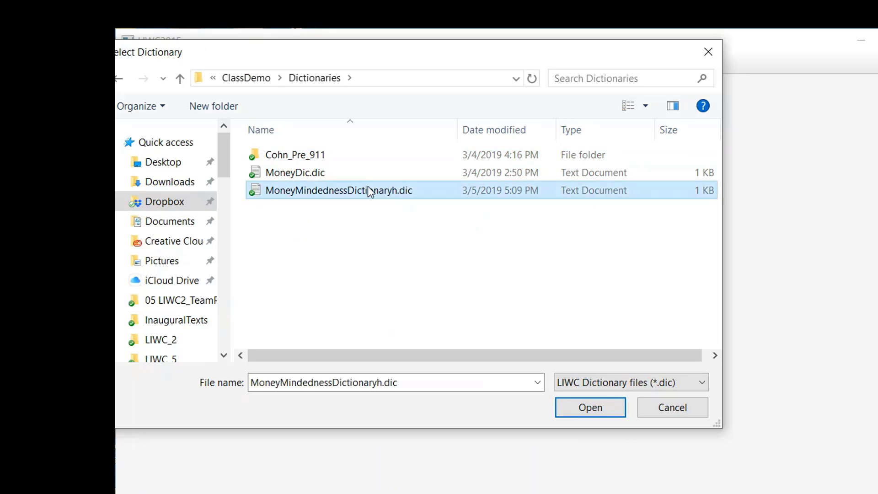
left_click(592, 410)
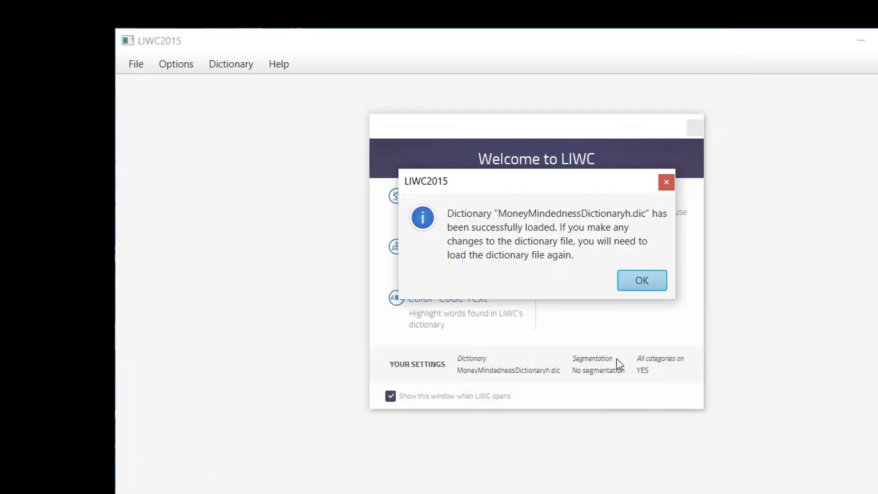
left_click(646, 280)
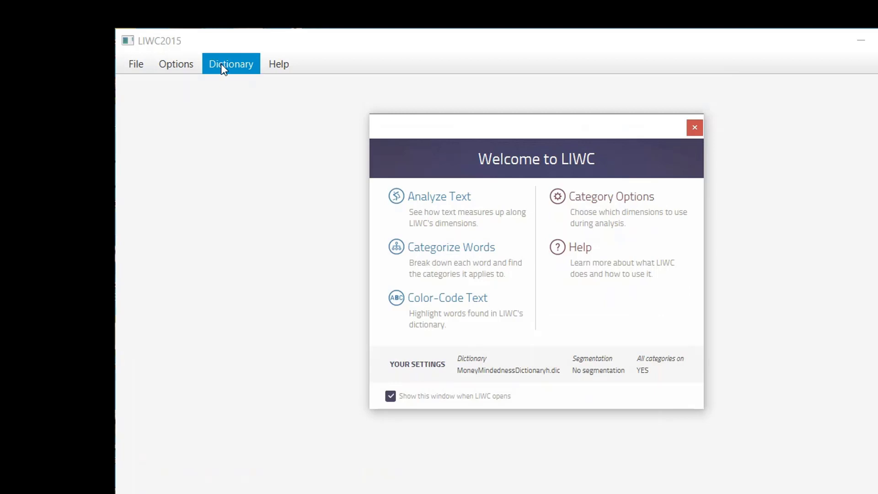
Exclude all punctuation mark categories from the analysis categories.
left_click(176, 58)
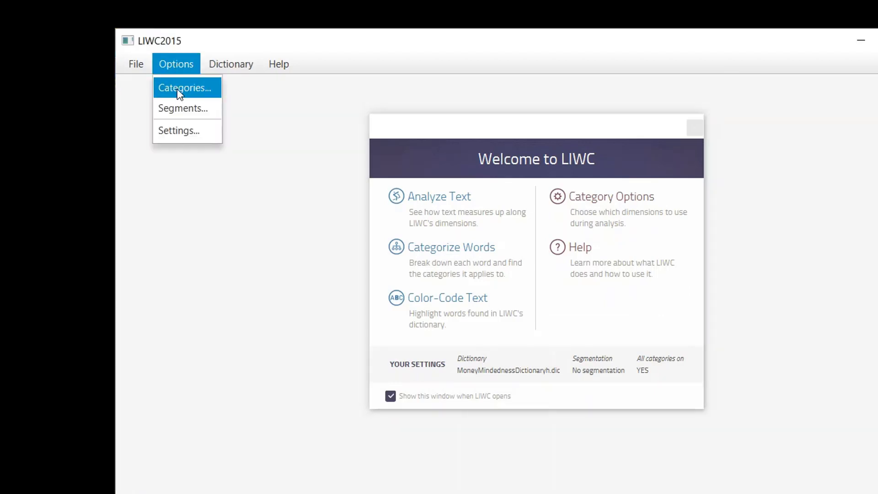
left_click(177, 89)
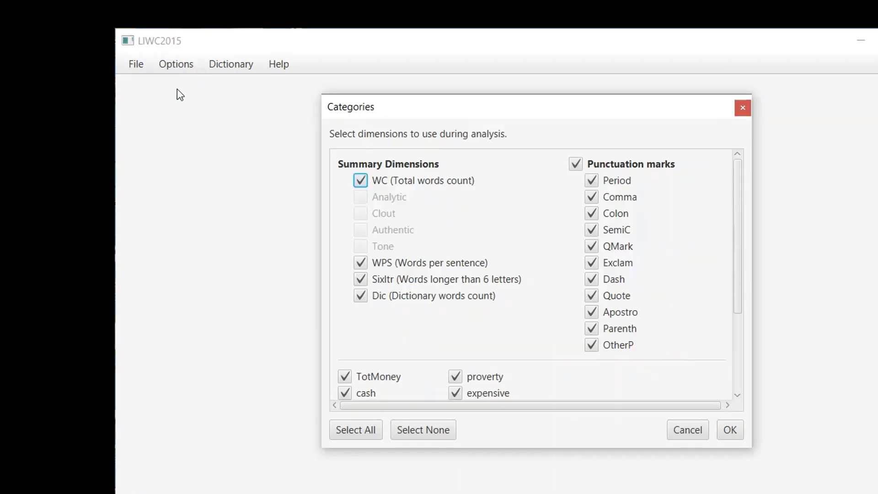
left_click(575, 163)
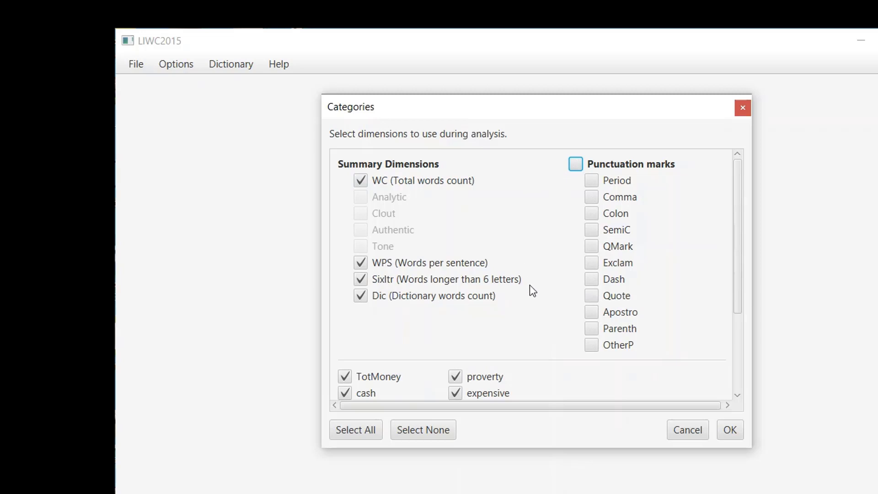
scroll(539, 320, "down", 5)
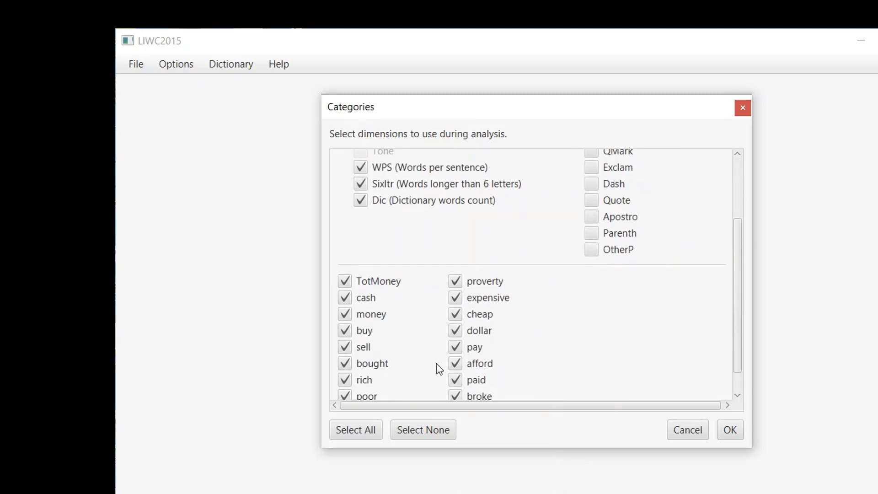
left_click(728, 429)
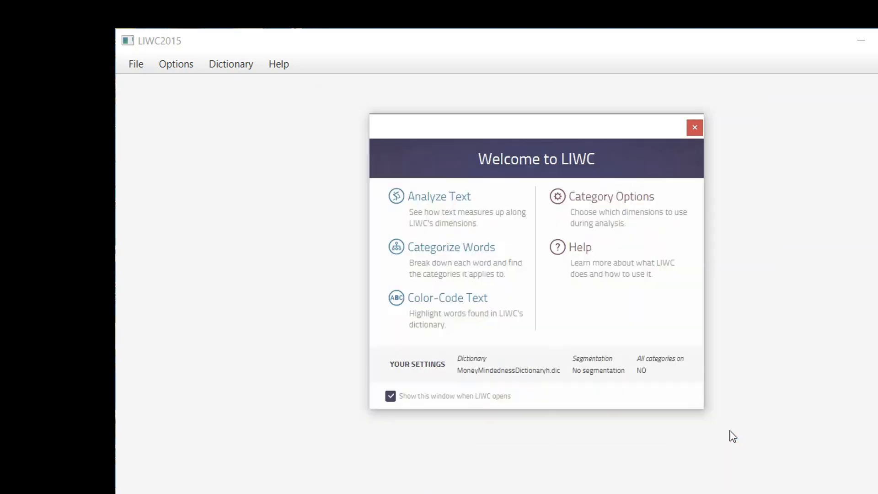
Analyze every text file in Cohn_Pre_911, including subfolders, and view the results table.
left_click(426, 197)
left_click(492, 264)
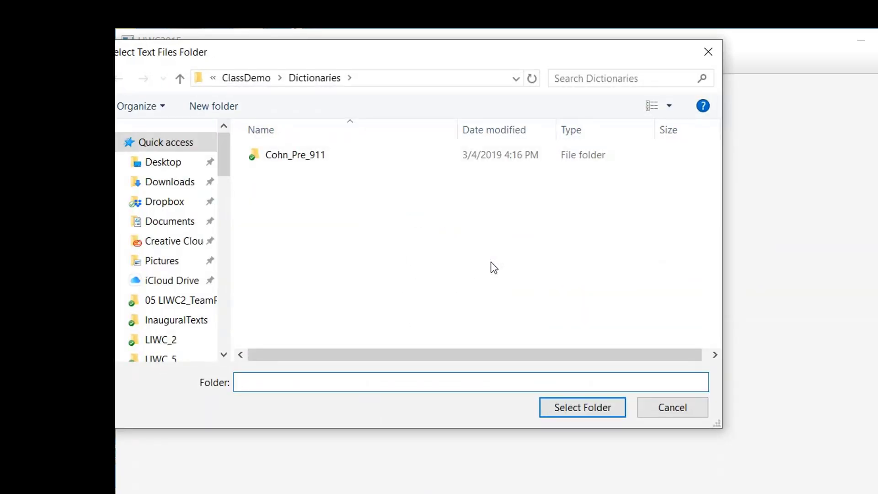
left_click(290, 157)
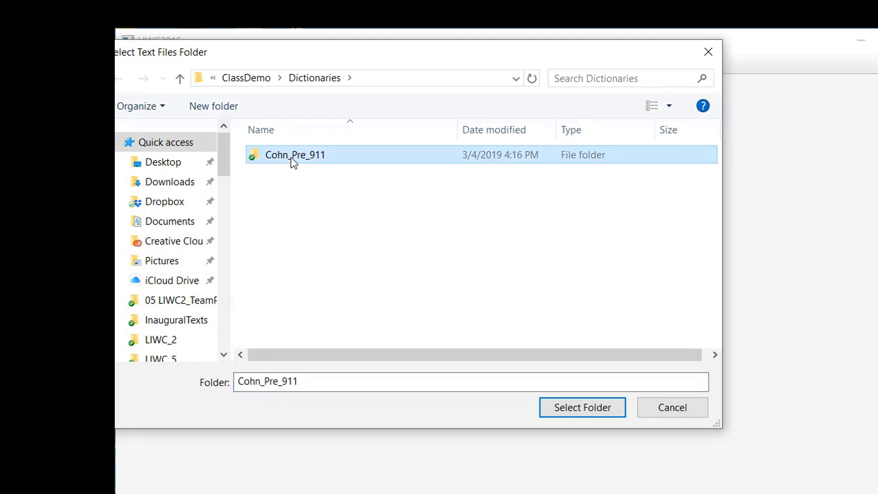
left_click(569, 408)
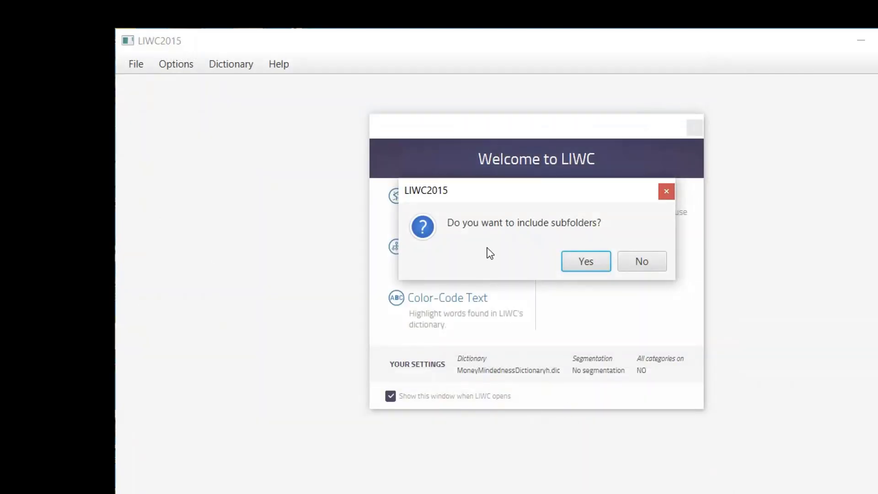
left_click(578, 263)
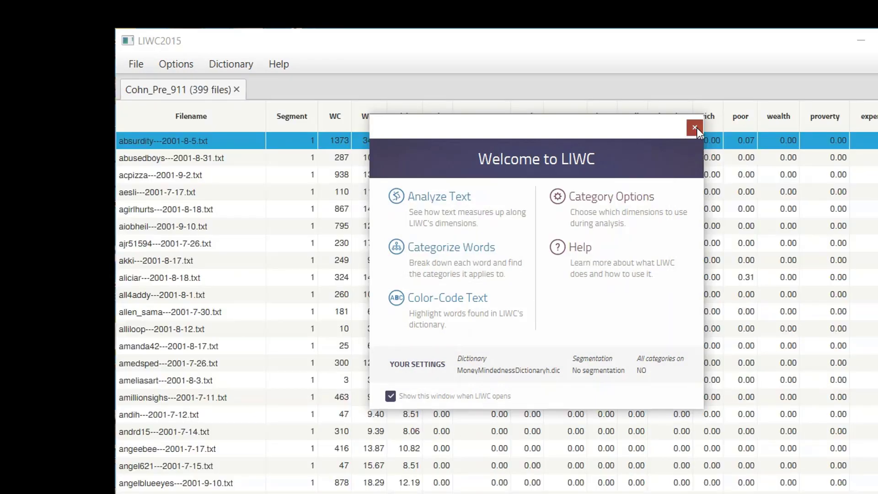
left_click(695, 128)
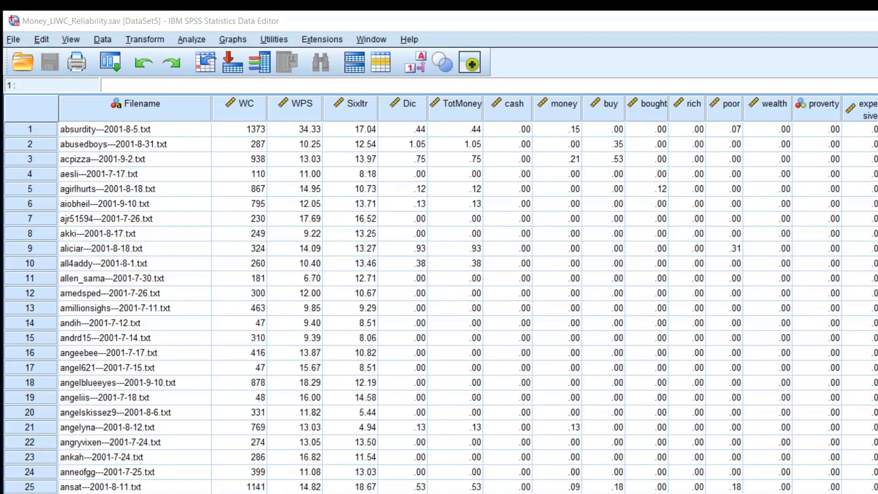
Set up an Alpha reliability analysis of the money-word items with item and scale descriptives.
left_click(189, 40)
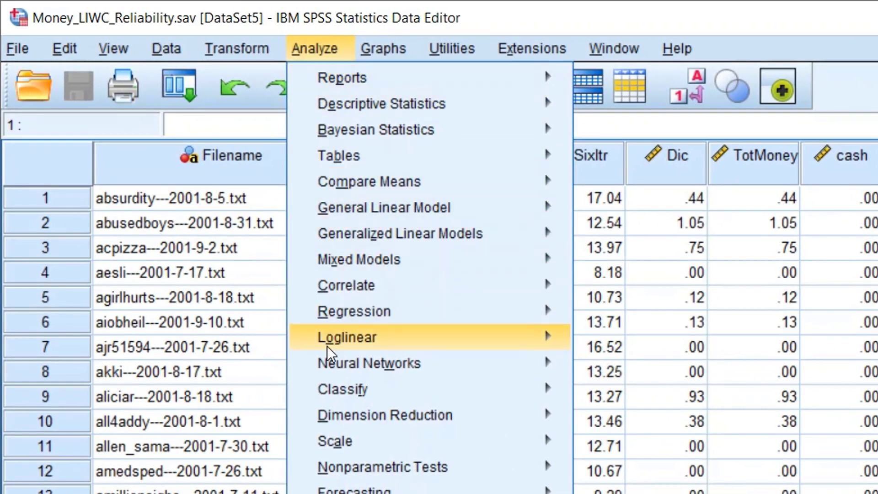
mouse_move(226, 281)
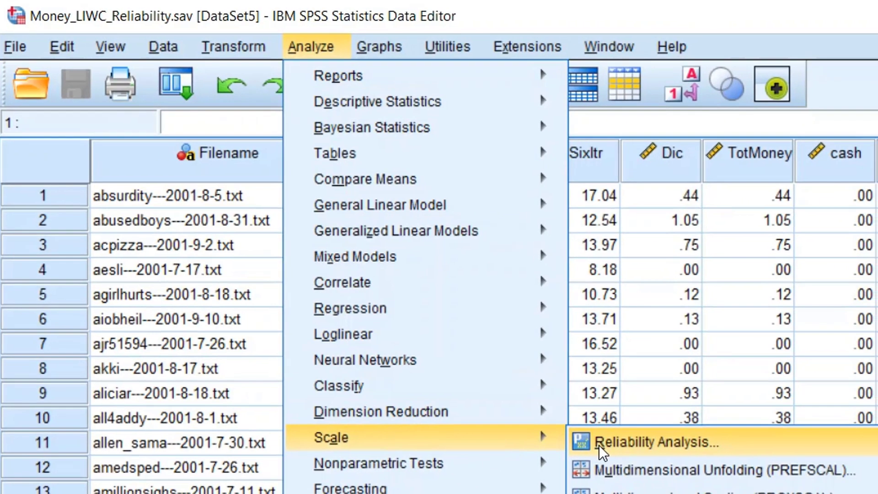
left_click(589, 445)
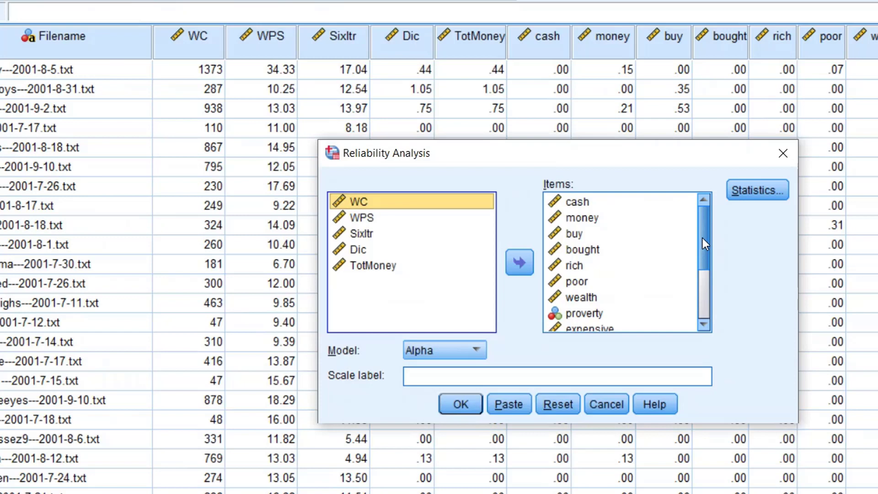
left_click_drag(702, 238, 686, 212)
left_click(753, 189)
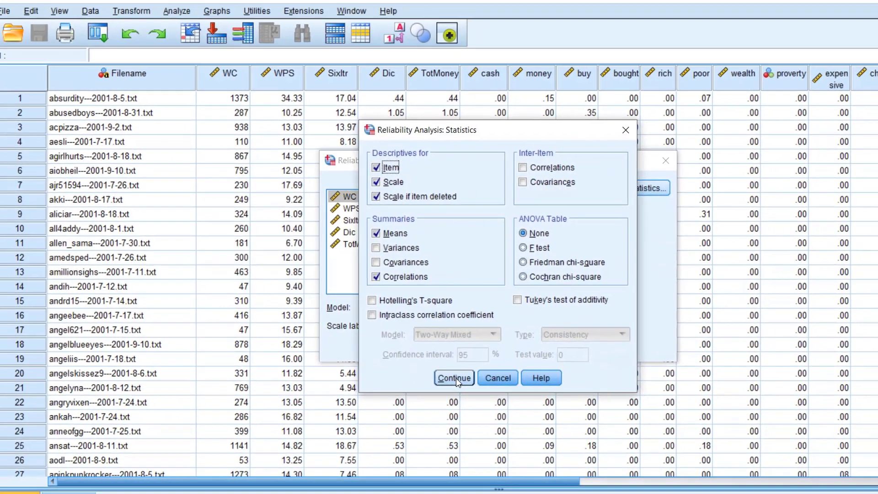
left_click(455, 377)
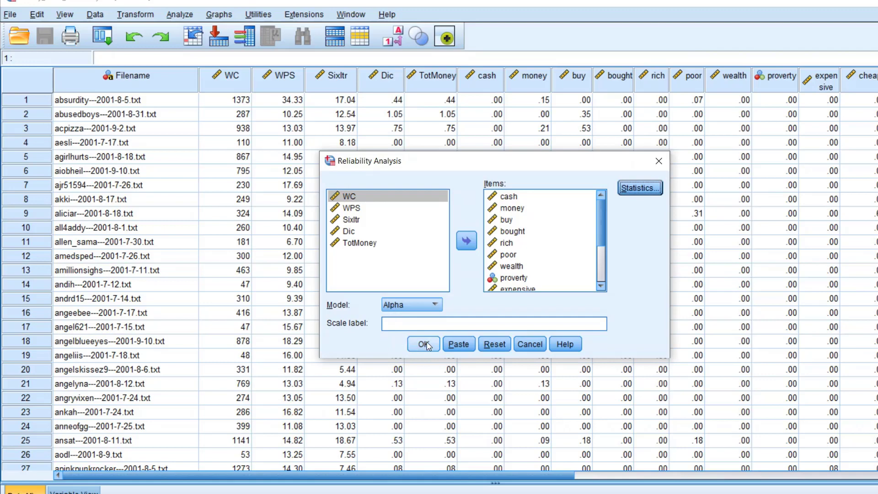
Run the reliability analysis and view Cronbach's alpha .410 (.441 standardized) for 14 items.
left_click(426, 345)
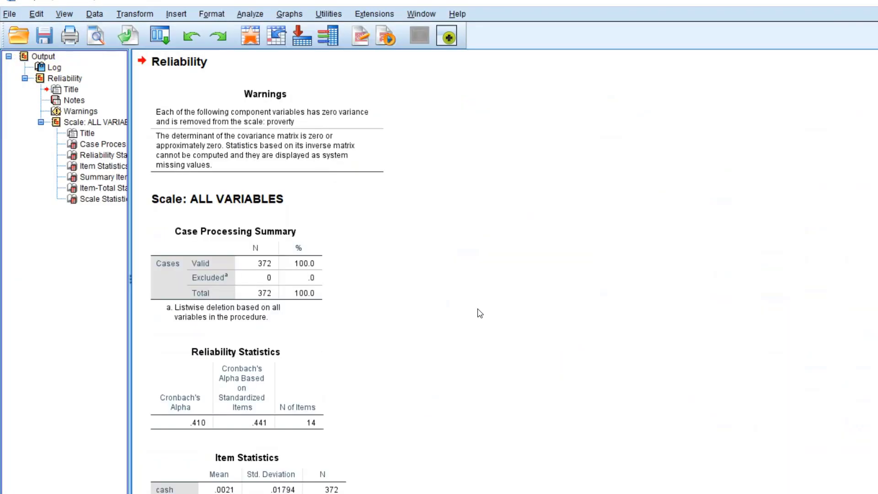
scroll(478, 312, "down", 2)
scroll(479, 313, "down", 5)
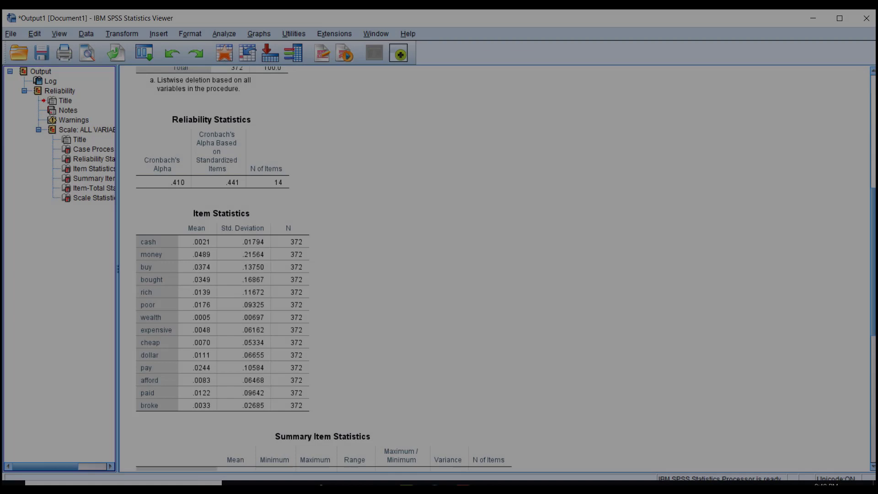